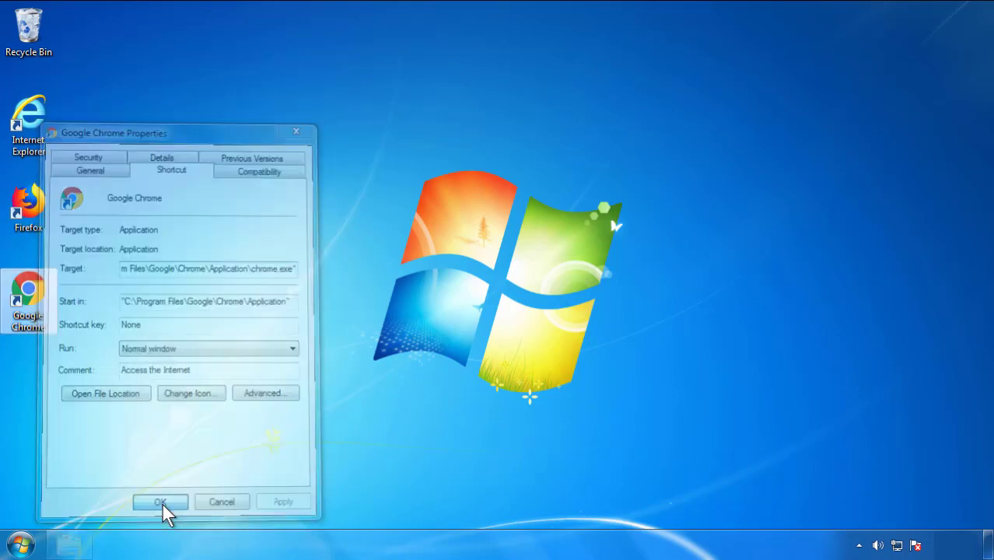
Step: Close the Chrome shortcut's Properties dialog after confirming it targets chrome.exe, and bring up the Start menu
{"action": "left_click", "coordinate": [22, 545]}
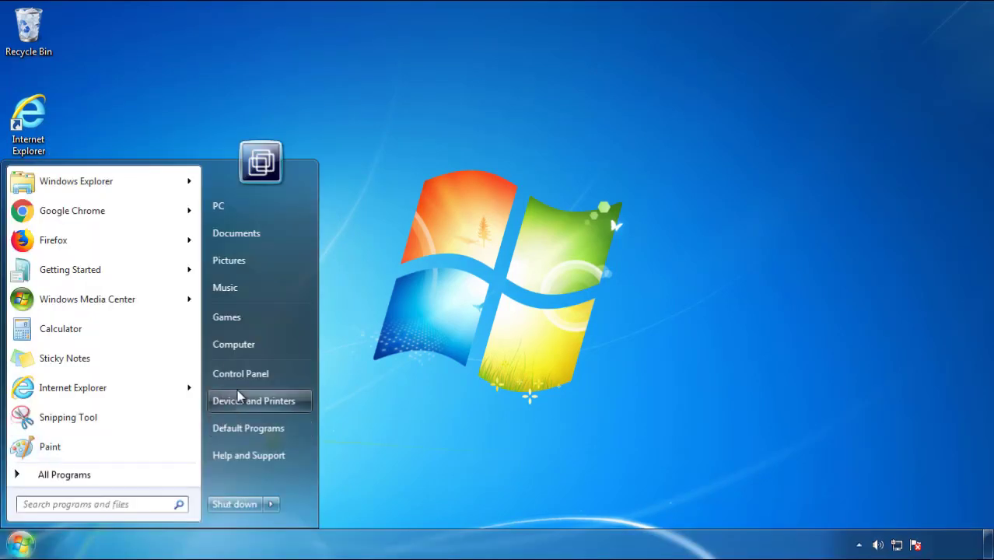
Step: Open the installed programs list in Control Panel, sorted by install date with newest first
{"action": "left_click", "coordinate": [249, 372]}
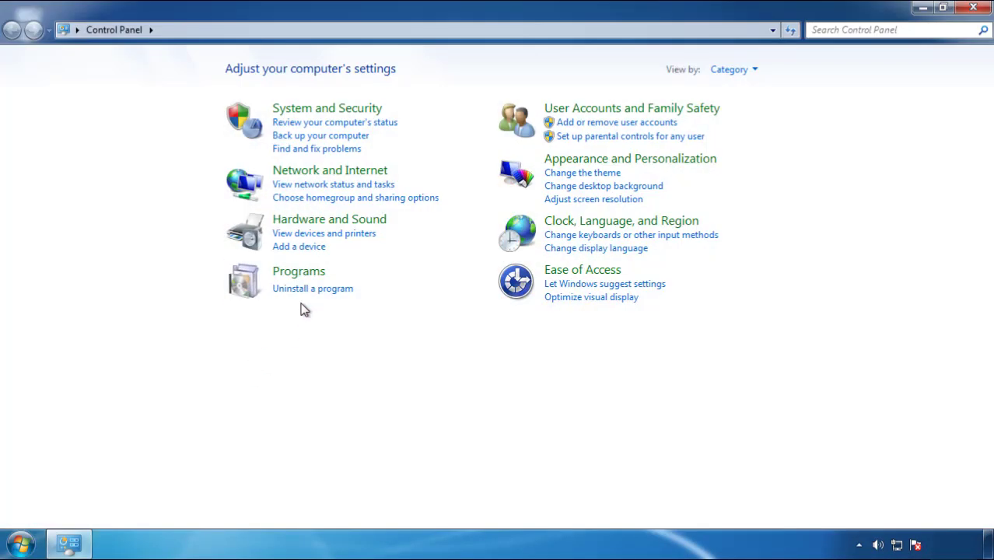
{"action": "left_click", "coordinate": [311, 288]}
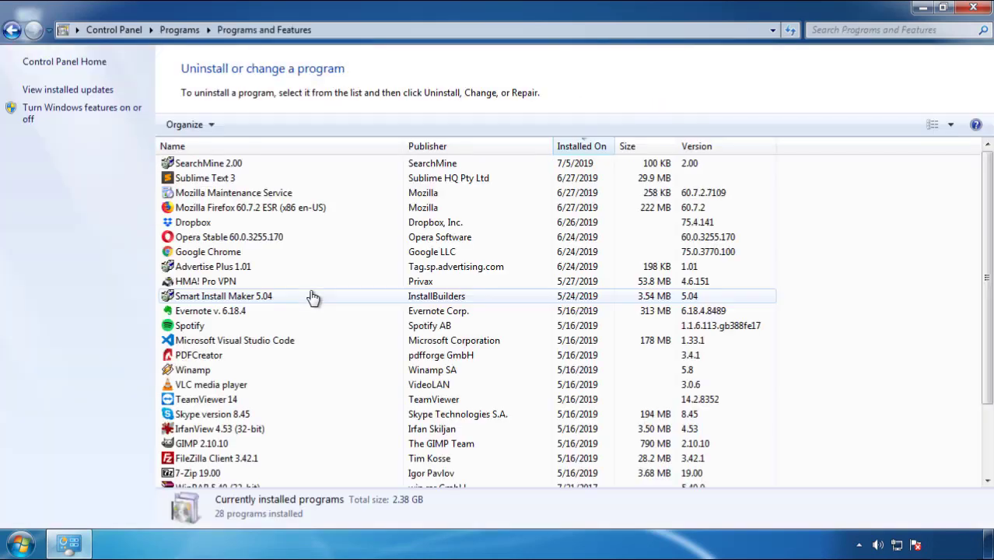
{"action": "left_click", "coordinate": [582, 148]}
{"action": "left_click", "coordinate": [577, 149]}
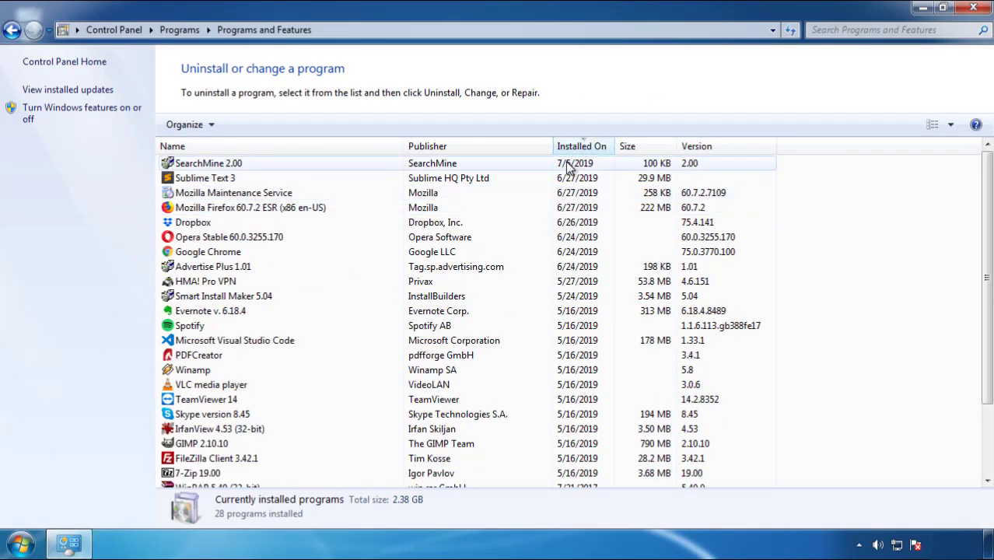
Step: Uninstall SearchMine 2.00 through its removal wizard and close the programs list
{"action": "left_click", "coordinate": [212, 167]}
{"action": "left_click", "coordinate": [250, 129]}
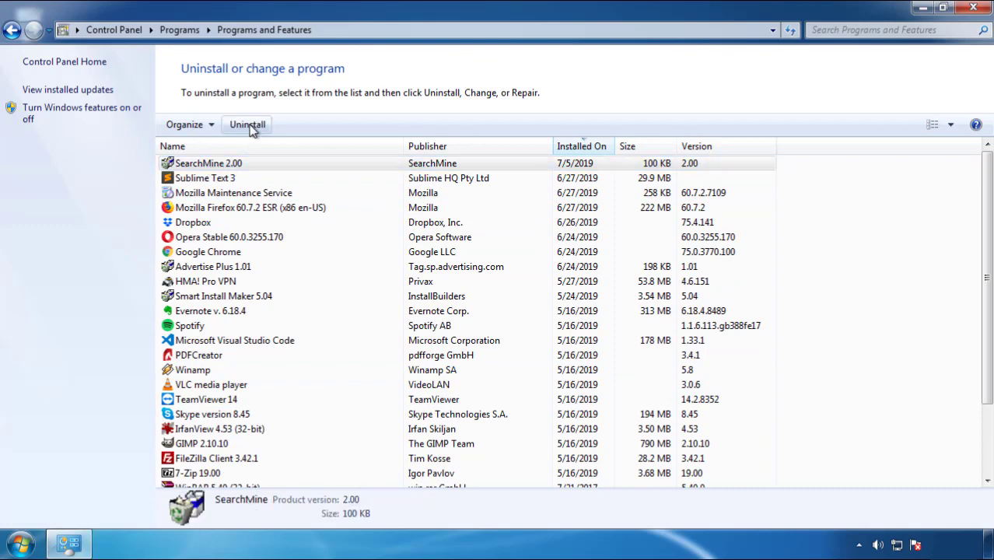
{"action": "left_click", "coordinate": [582, 413]}
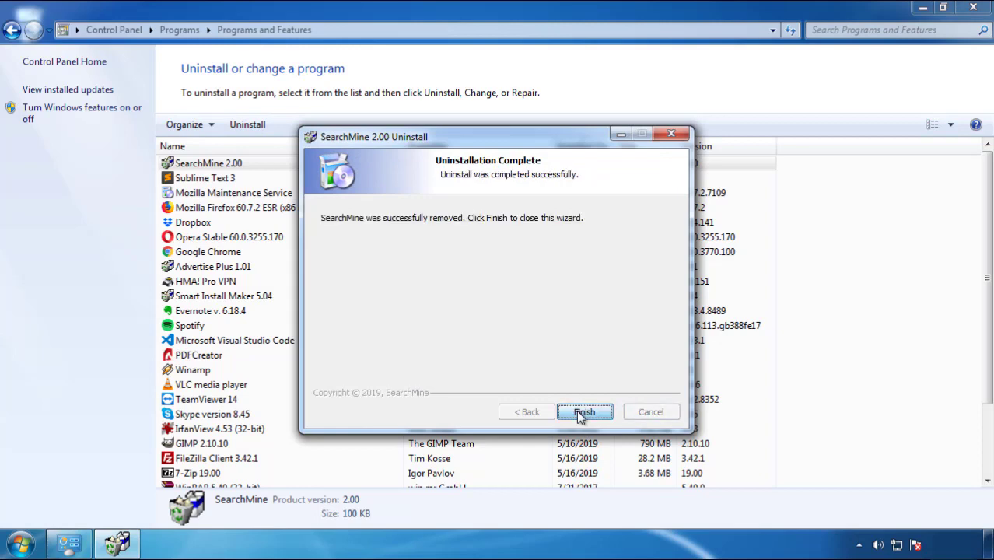
{"action": "left_click", "coordinate": [576, 409]}
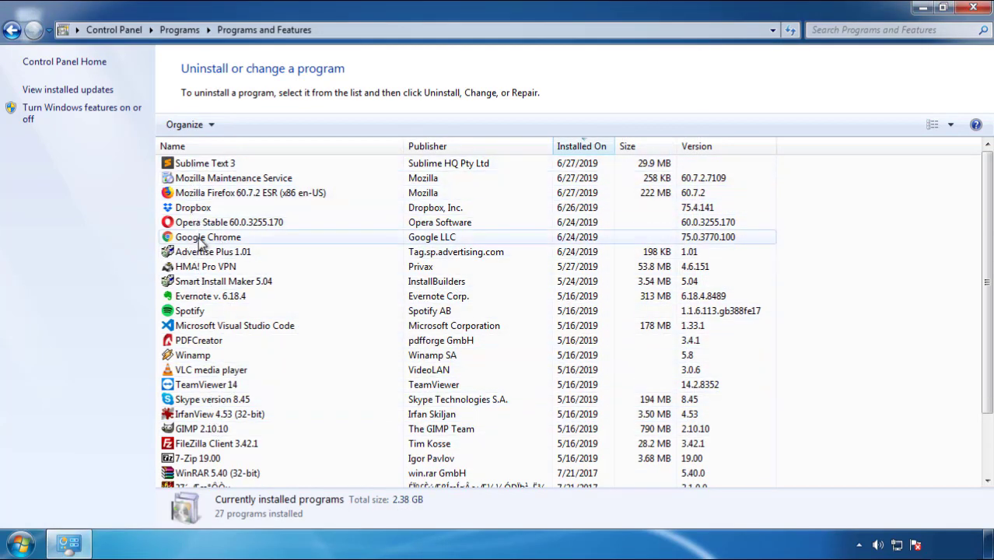
{"action": "left_click", "coordinate": [974, 11]}
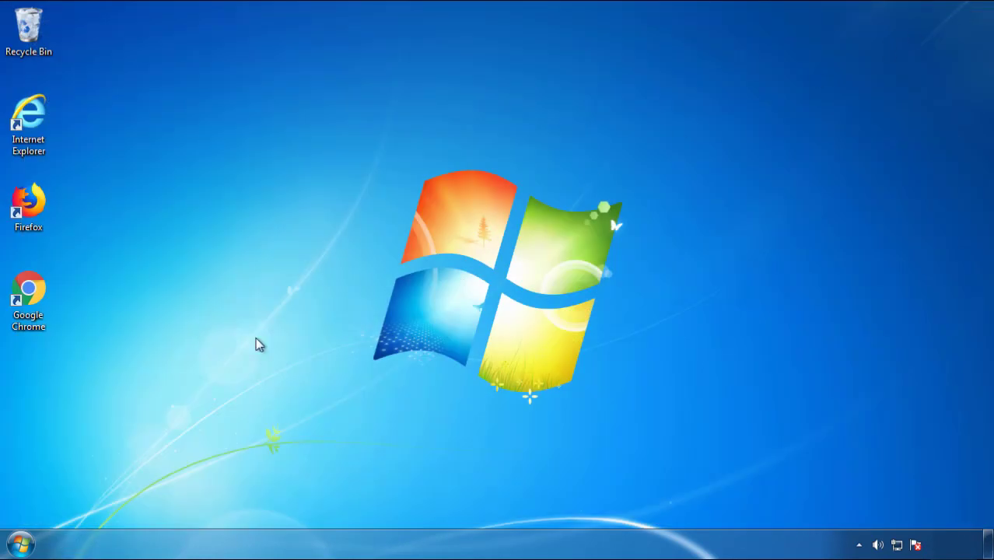
Step: Restart the computer and choose Safe Mode from the F8 Advanced Boot Options
{"action": "left_click", "coordinate": [19, 544]}
{"action": "left_click", "coordinate": [270, 505]}
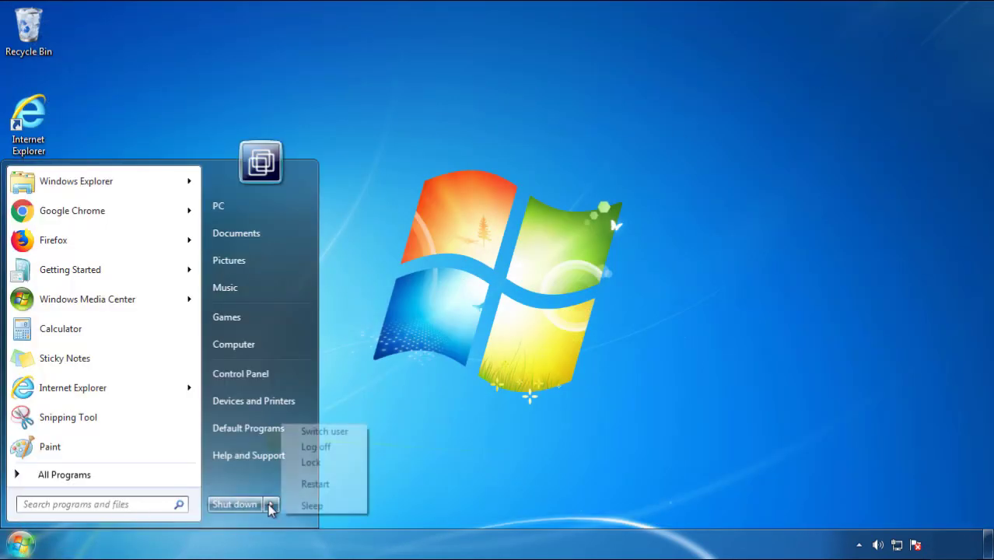
{"action": "left_click", "coordinate": [327, 485]}
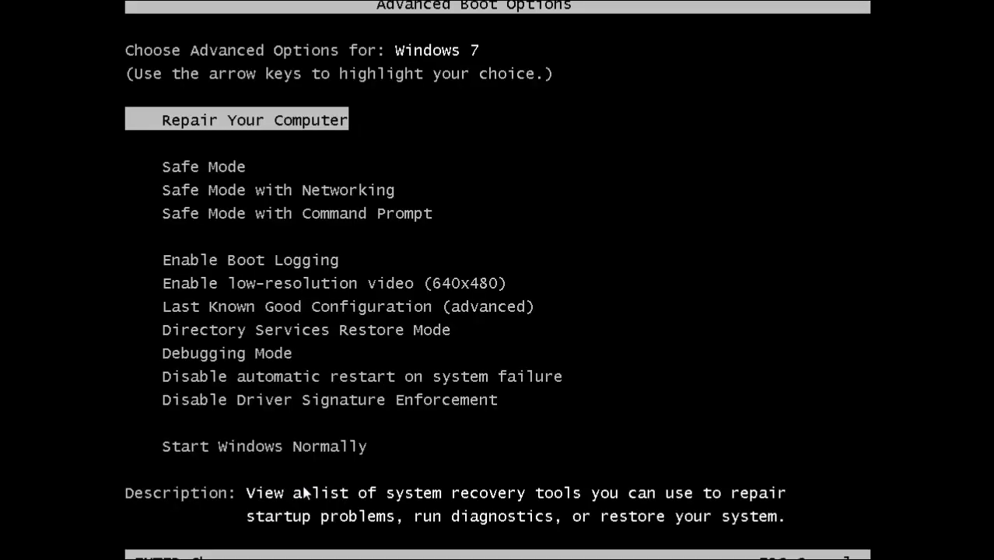
{"action": "key", "text": "Down"}
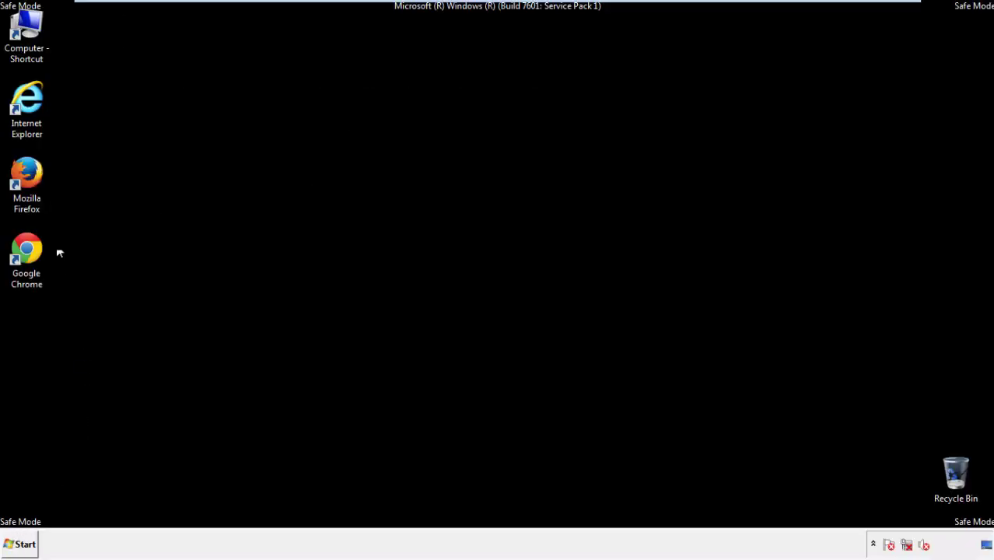
Step: Launch Firefox, decline the default-browser prompt, and make sure the menu bar is showing
{"action": "double_click", "coordinate": [35, 179]}
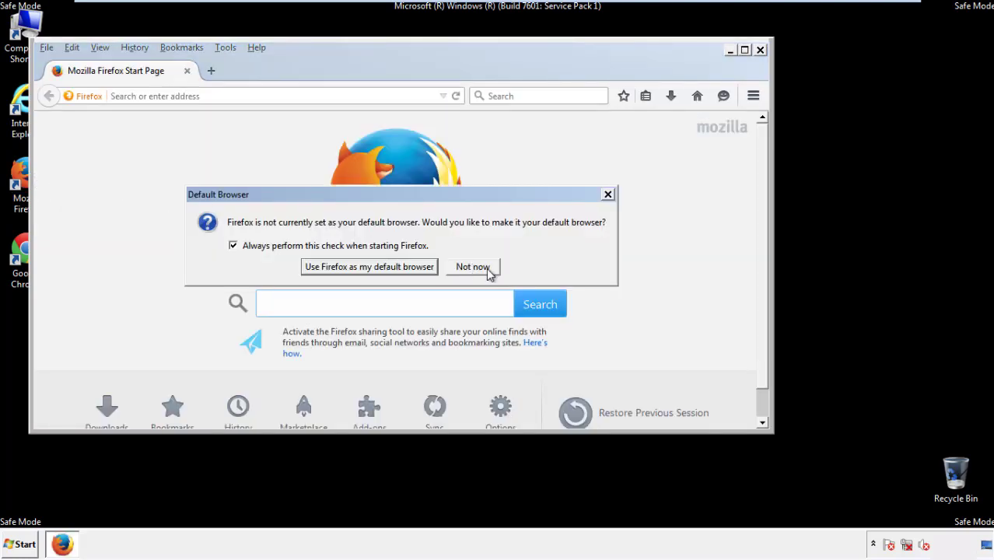
{"action": "left_click", "coordinate": [474, 266]}
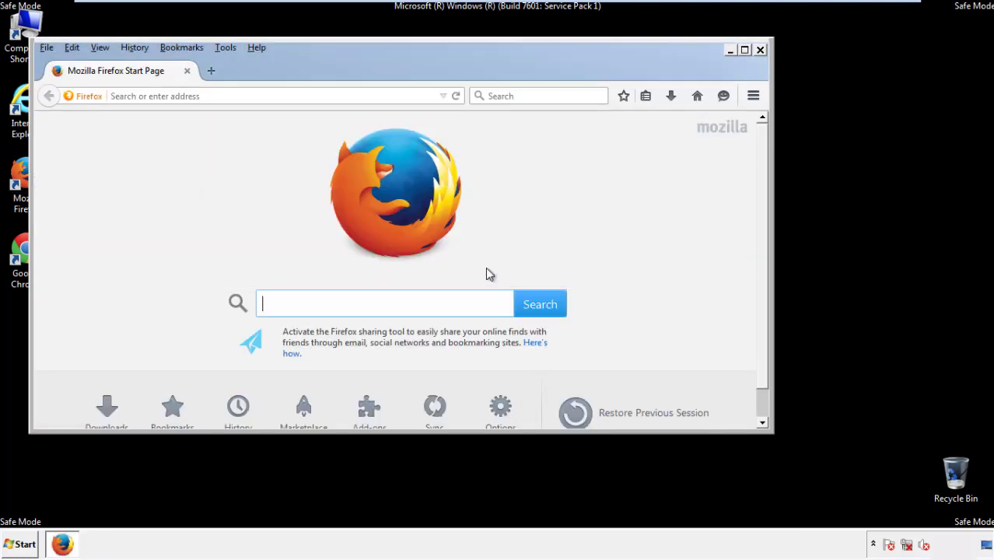
{"action": "right_click", "coordinate": [306, 68]}
{"action": "left_click", "coordinate": [332, 117]}
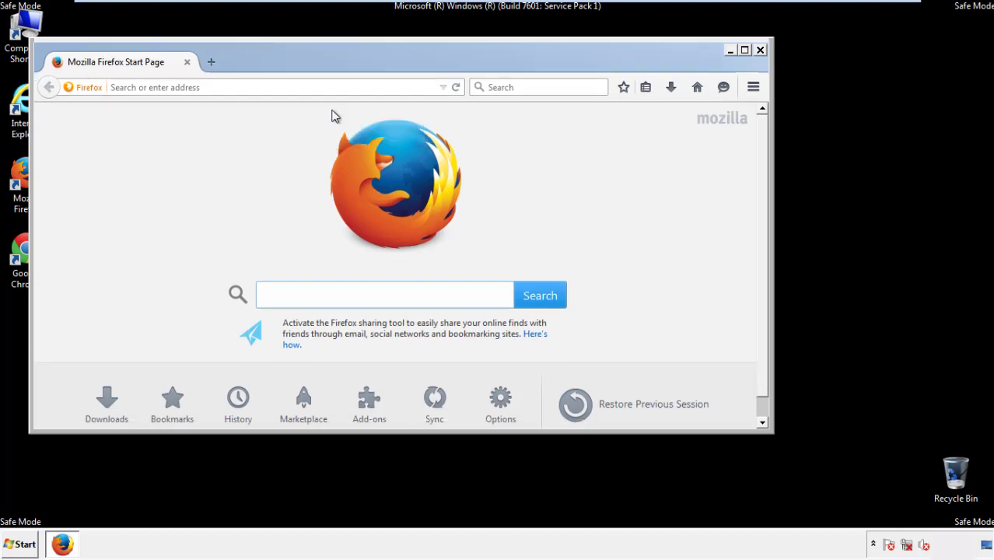
{"action": "right_click", "coordinate": [312, 65]}
{"action": "left_click", "coordinate": [334, 122]}
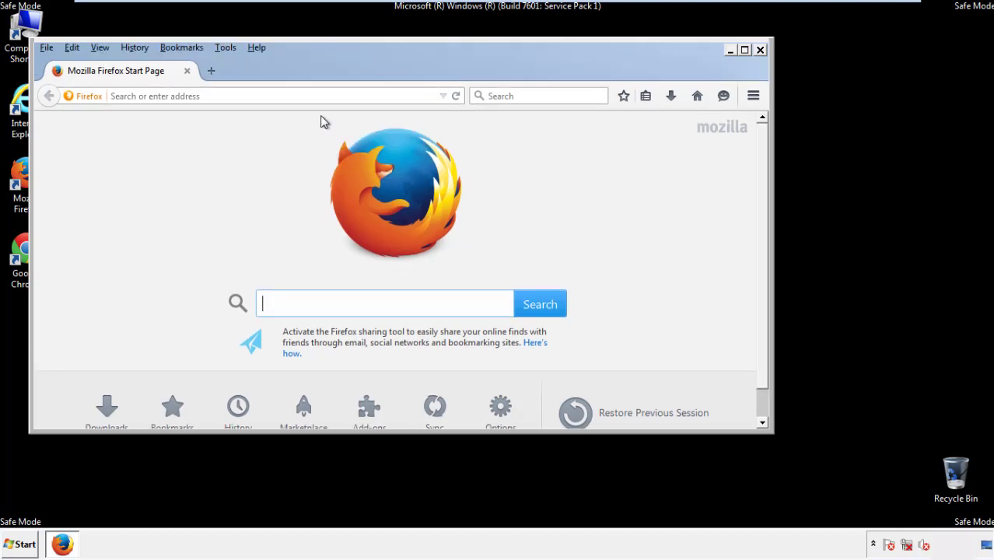
Step: Clear Firefox's recent history for the Everything time range with all data types checked
{"action": "left_click", "coordinate": [141, 50]}
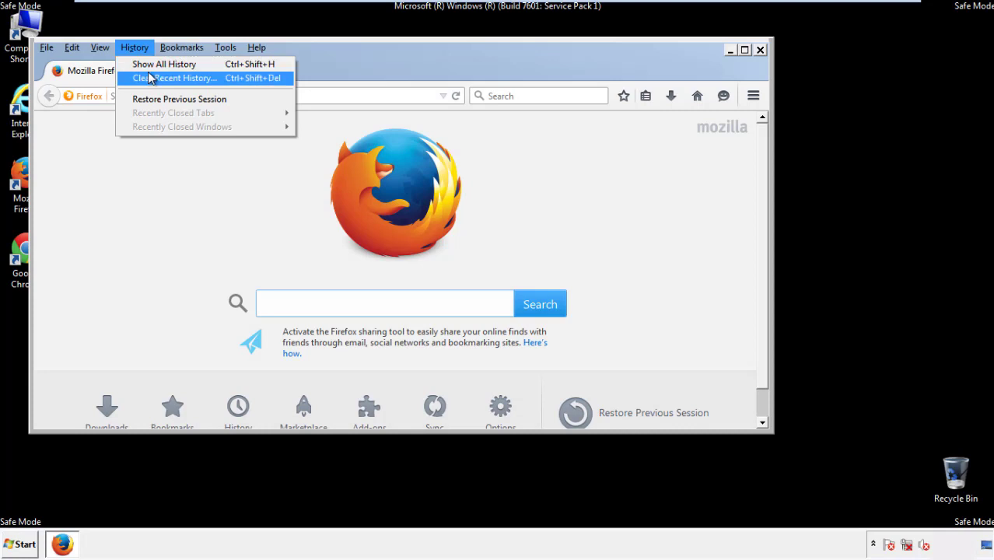
{"action": "left_click", "coordinate": [148, 78]}
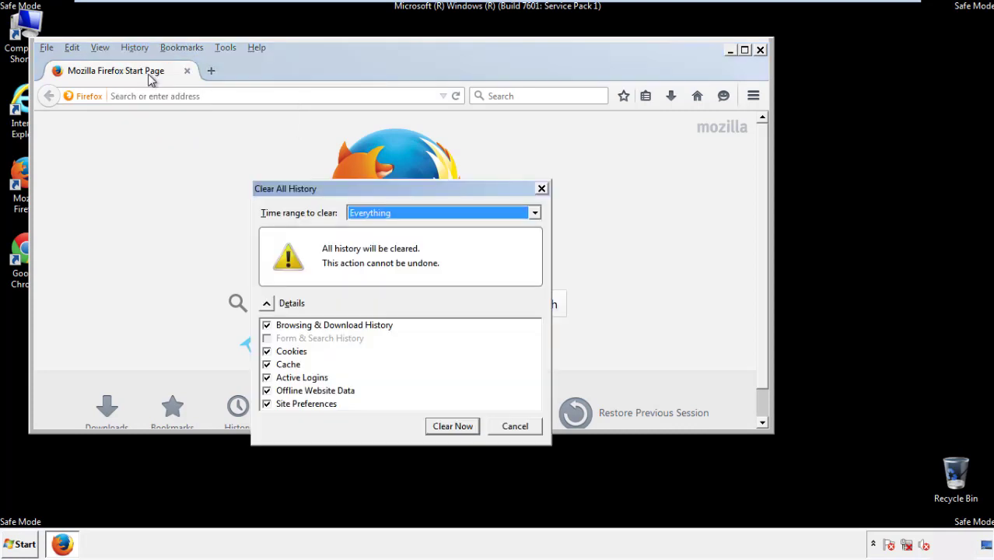
{"action": "left_click", "coordinate": [368, 214]}
{"action": "left_click", "coordinate": [373, 291]}
{"action": "left_click", "coordinate": [266, 390]}
{"action": "left_click", "coordinate": [266, 390]}
{"action": "left_click", "coordinate": [267, 404]}
{"action": "left_click", "coordinate": [267, 403]}
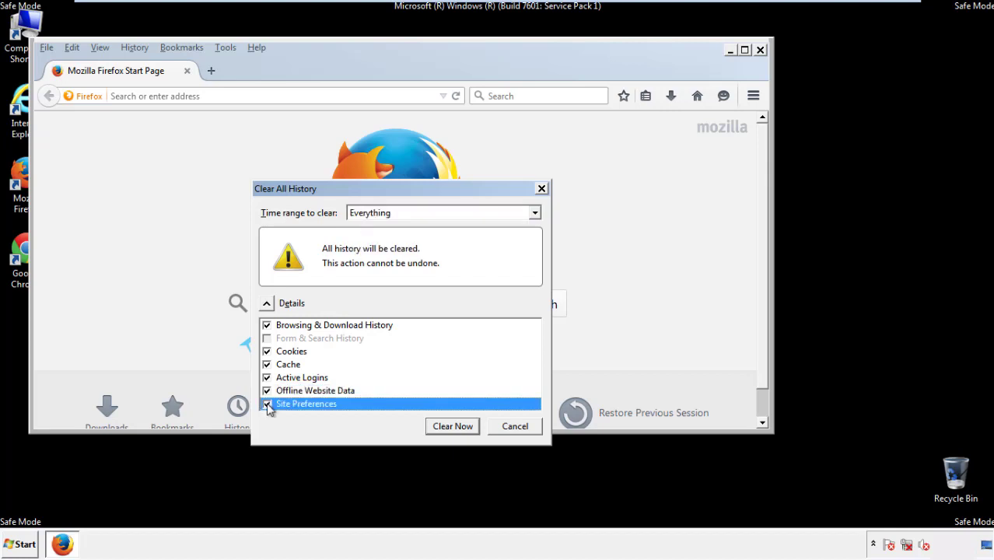
{"action": "left_click", "coordinate": [452, 427]}
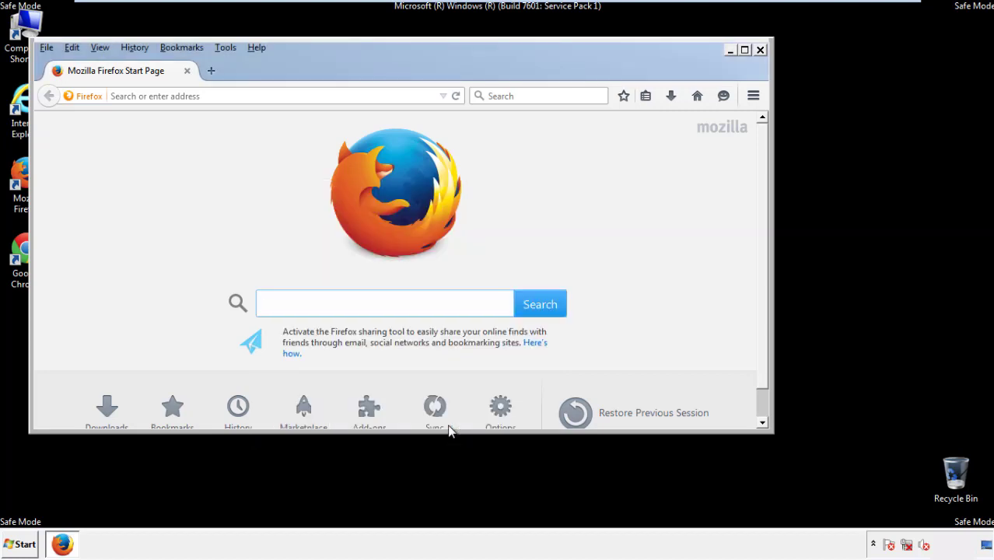
Step: Refresh Firefox to its defaults from Troubleshooting Information, decline the default-browser prompt, and close it
{"action": "left_click", "coordinate": [256, 47]}
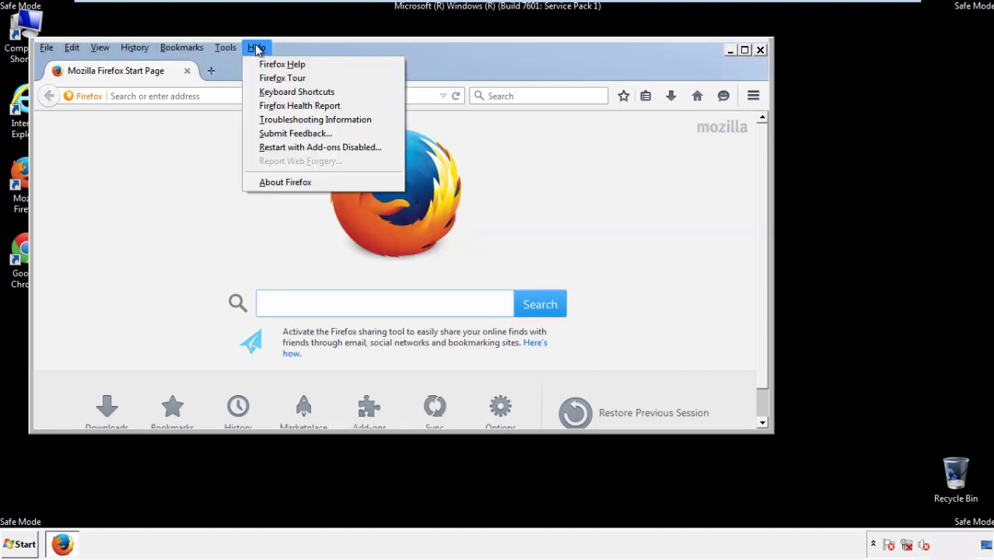
{"action": "left_click", "coordinate": [288, 119]}
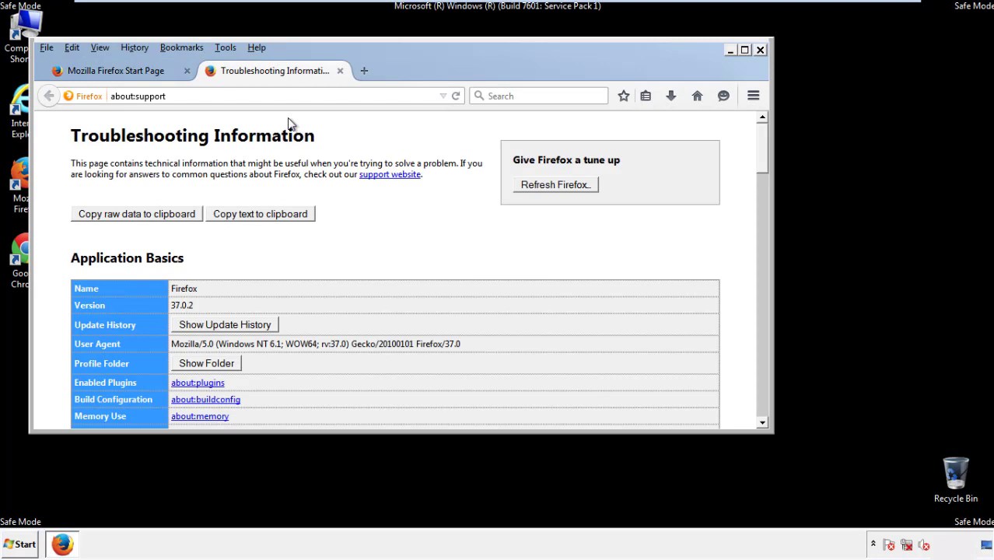
{"action": "left_click", "coordinate": [577, 187]}
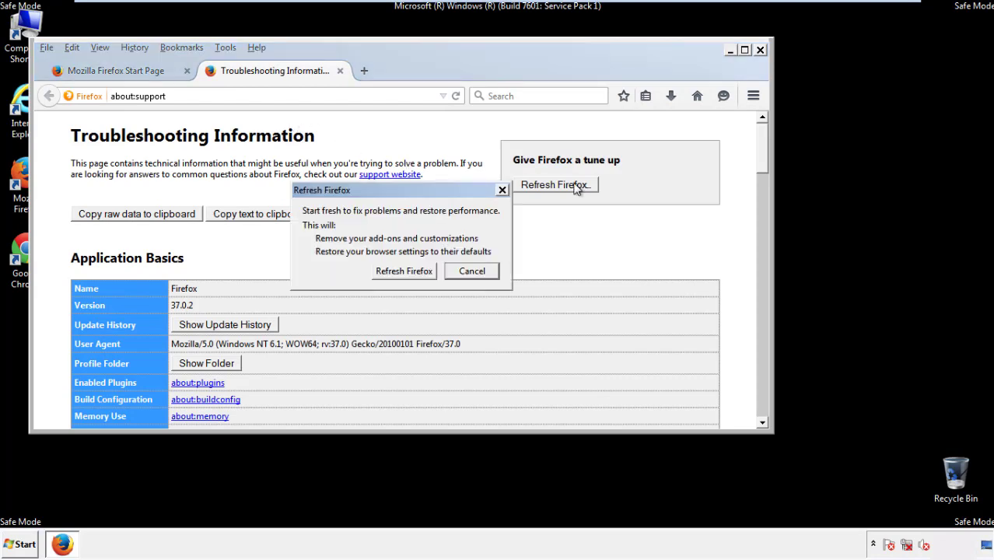
{"action": "left_click", "coordinate": [403, 271]}
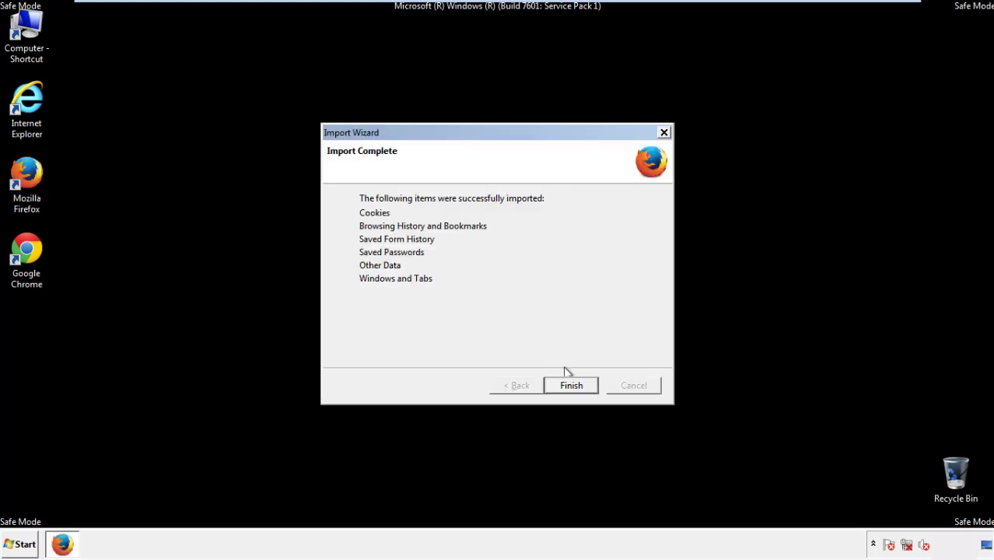
{"action": "left_click", "coordinate": [572, 386]}
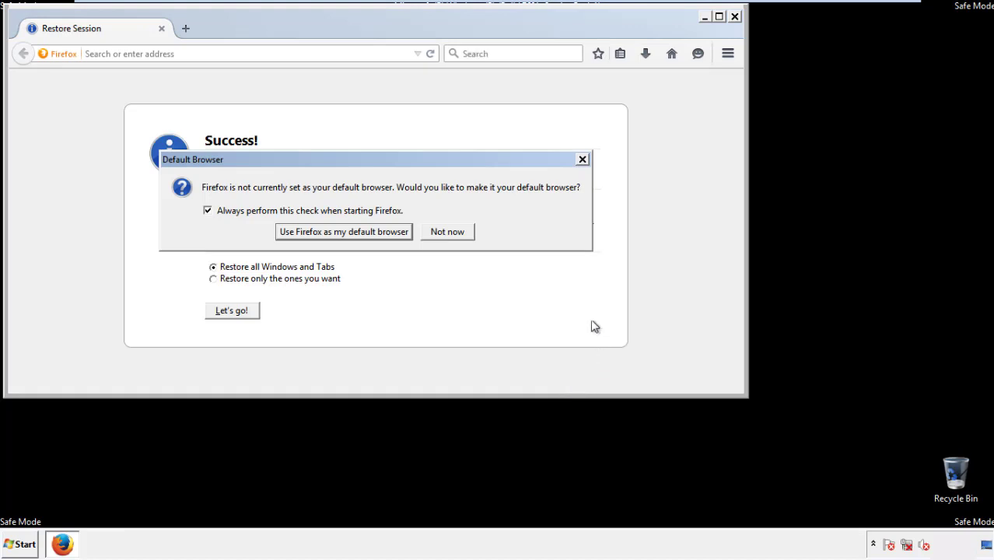
{"action": "left_click", "coordinate": [447, 233]}
{"action": "left_click", "coordinate": [734, 16]}
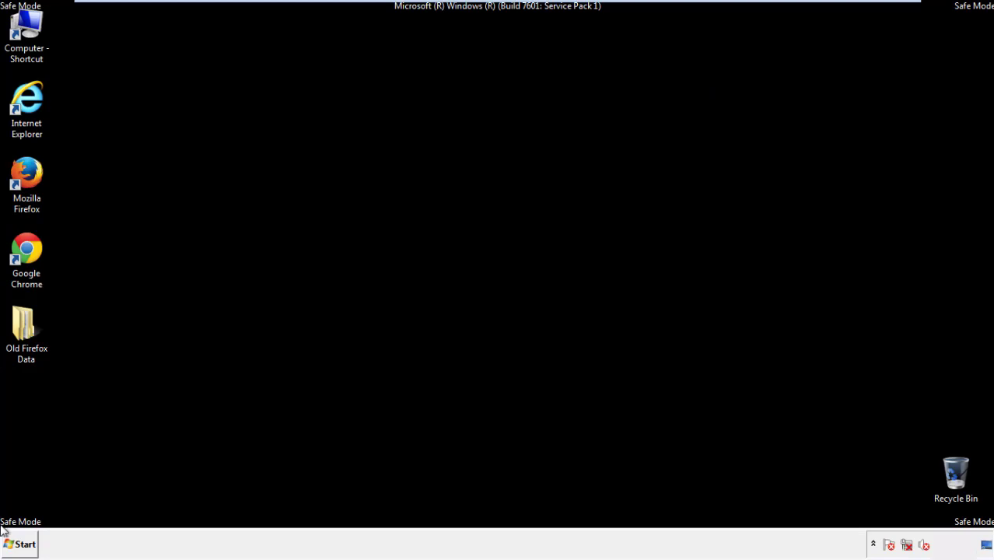
Step: Launch Chrome and permanently dismiss its not-default-browser notice with Don't ask again
{"action": "double_click", "coordinate": [23, 248]}
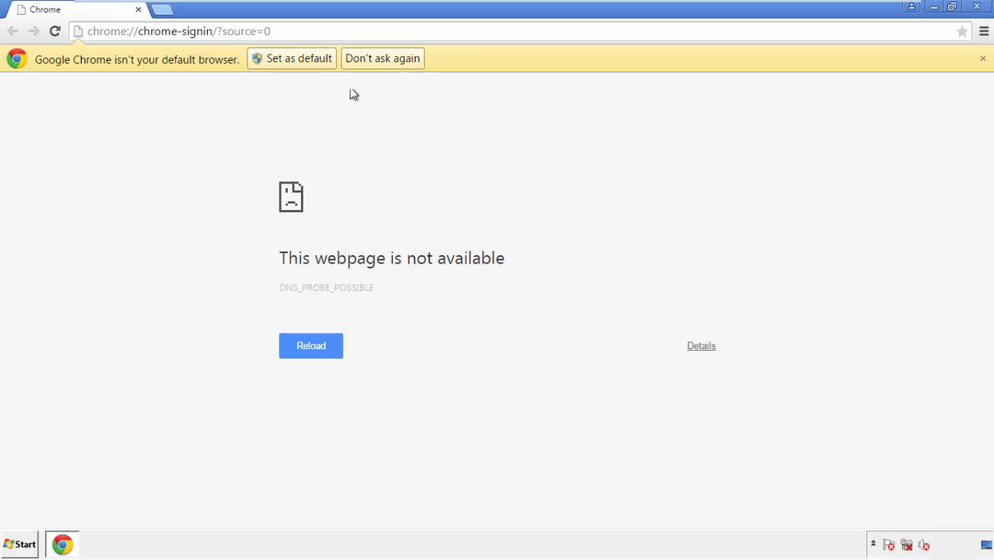
{"action": "left_click", "coordinate": [400, 59]}
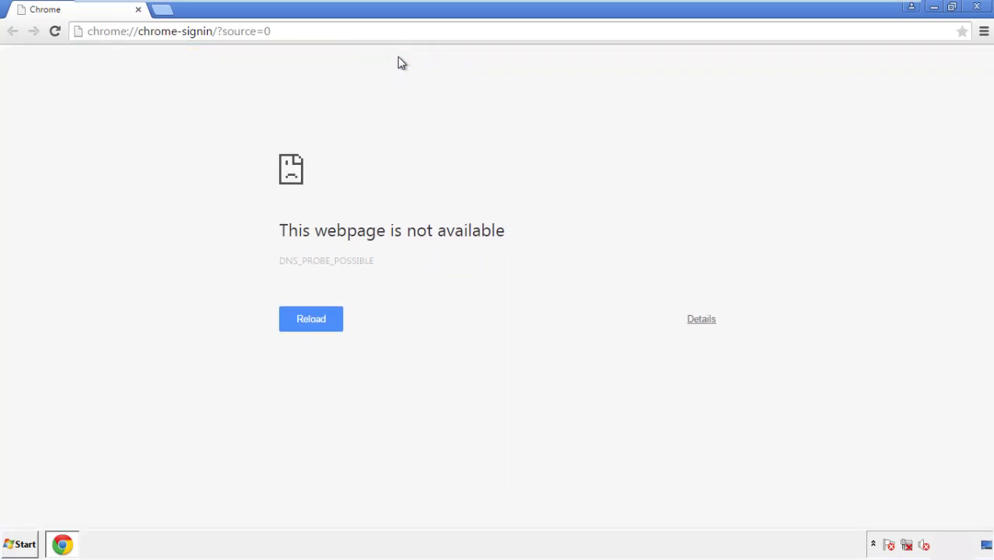
{"action": "left_click", "coordinate": [984, 32]}
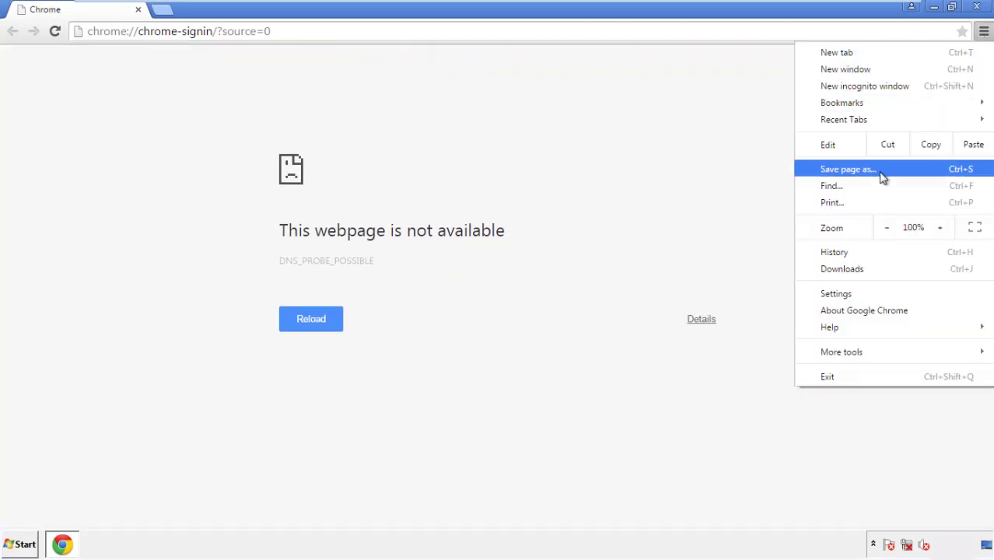
Step: Clear Chrome's browsing data from the beginning of time, including autofill form data
{"action": "left_click", "coordinate": [840, 293]}
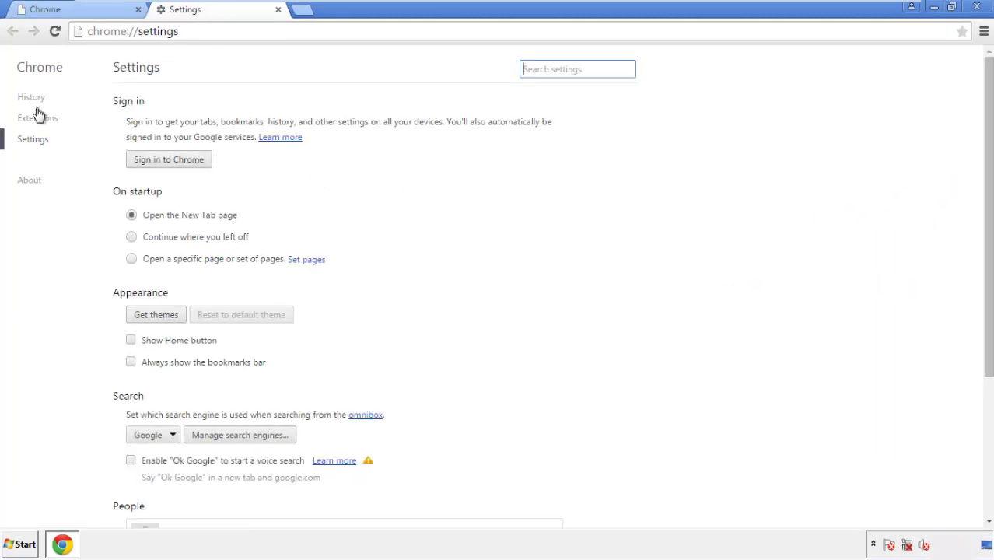
{"action": "left_click", "coordinate": [37, 102]}
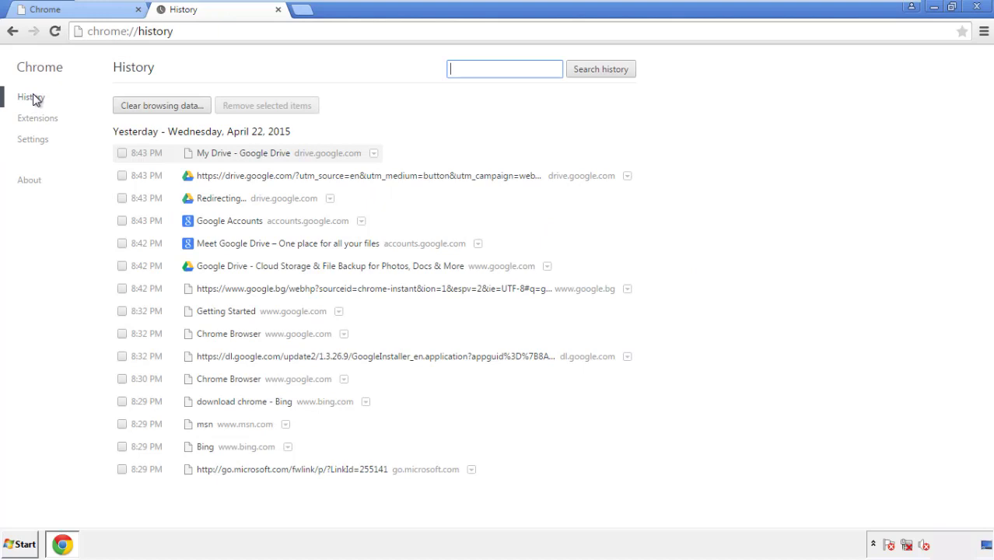
{"action": "left_click", "coordinate": [149, 108]}
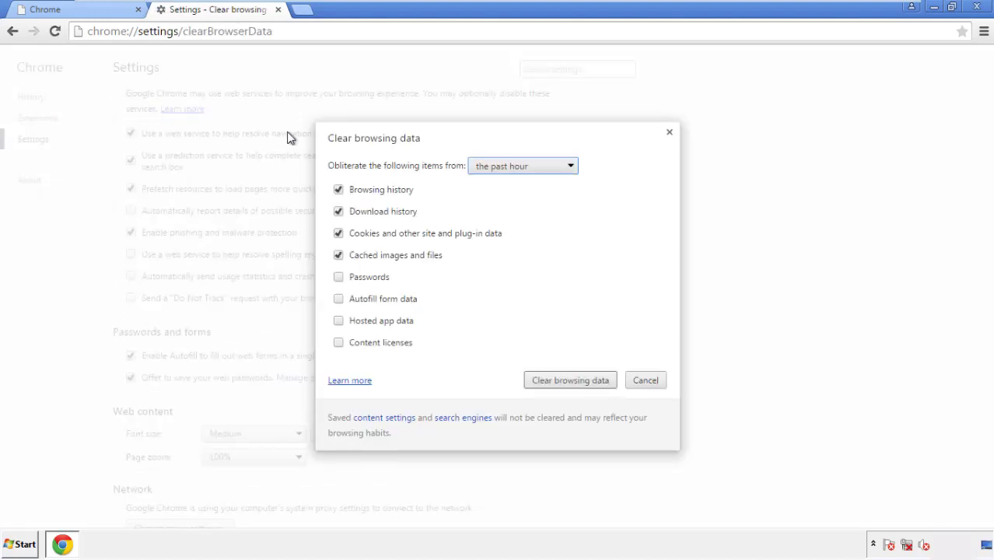
{"action": "left_click", "coordinate": [500, 168]}
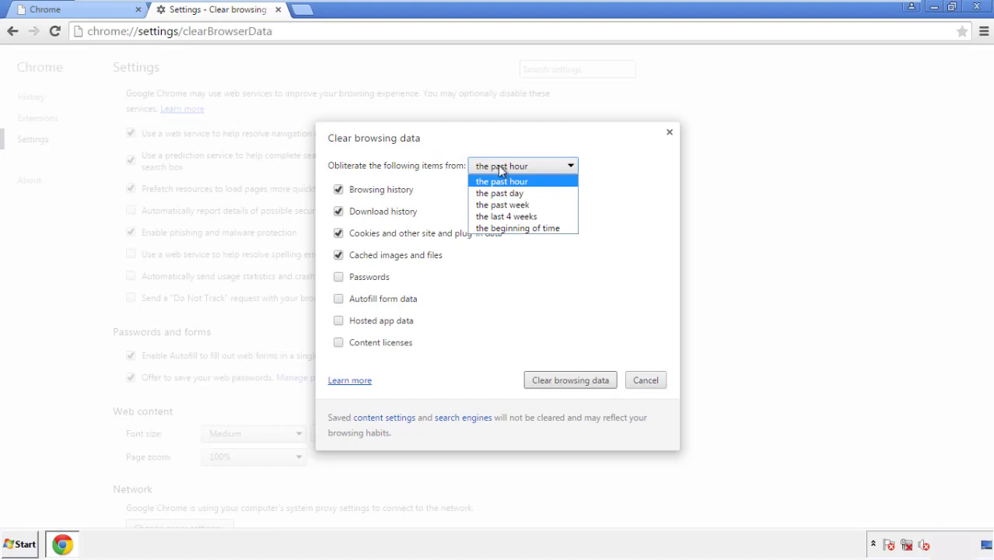
{"action": "left_click", "coordinate": [498, 229]}
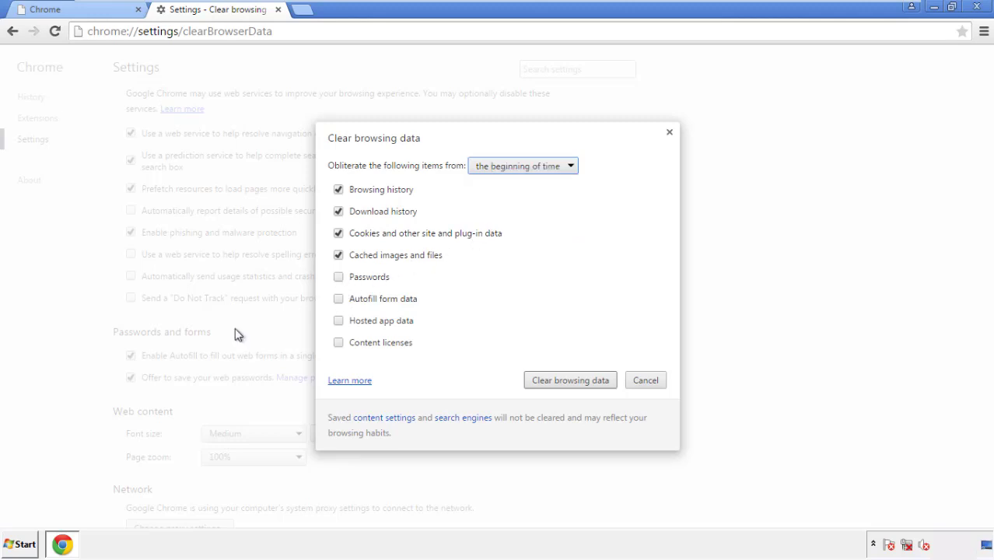
{"action": "left_click", "coordinate": [344, 304]}
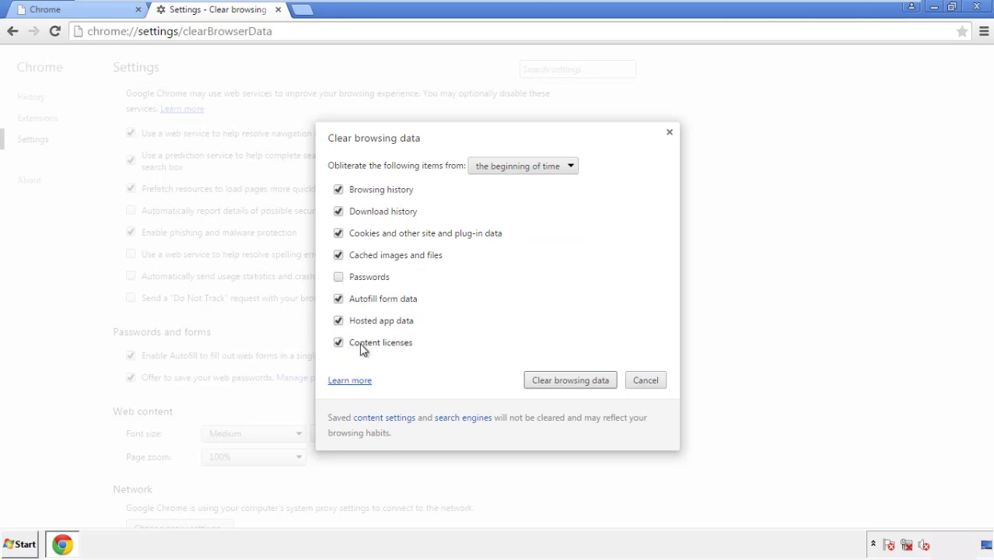
{"action": "left_click", "coordinate": [556, 383]}
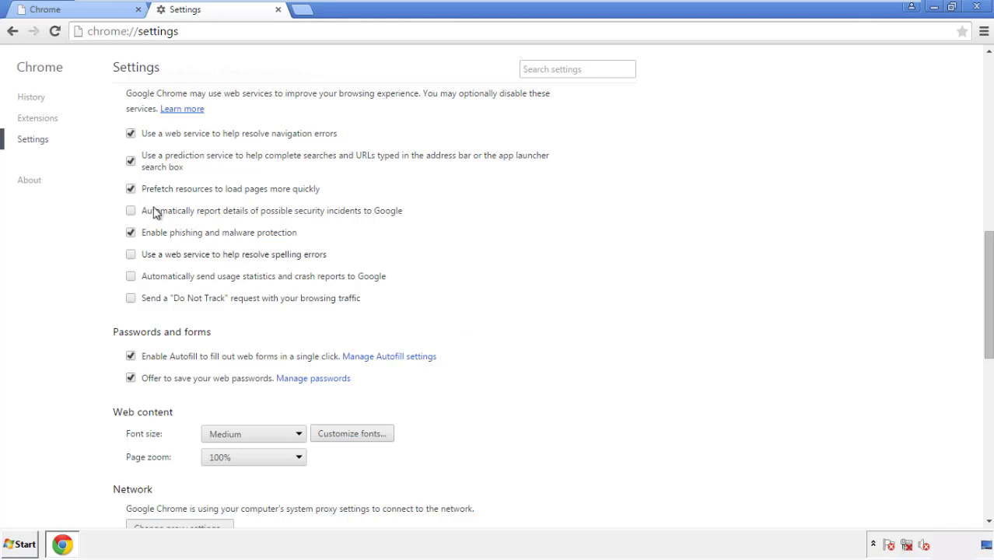
Step: Reset Chrome's settings to their original defaults, then close the browser
{"action": "left_click_drag", "start_coordinate": [987, 247], "coordinate": [970, 432]}
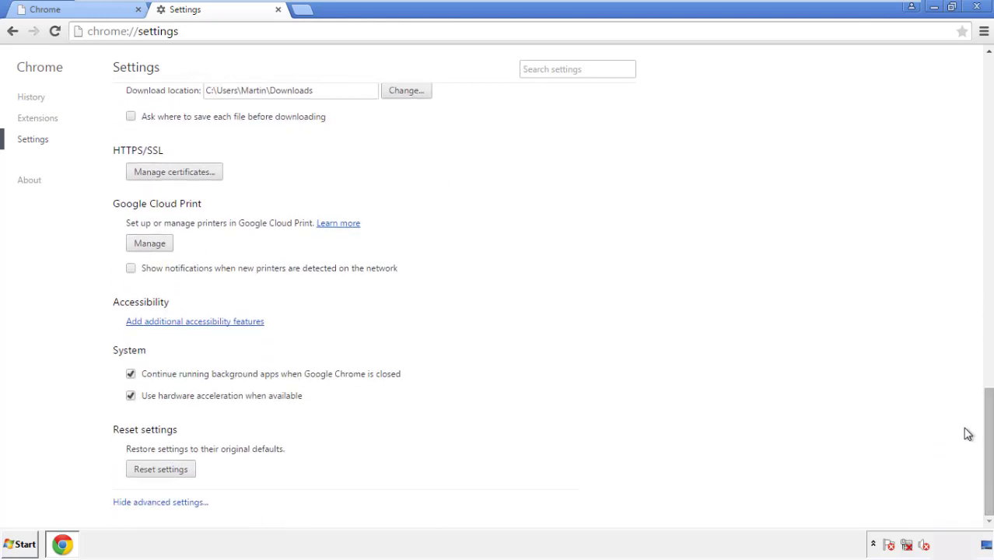
{"action": "left_click", "coordinate": [187, 472]}
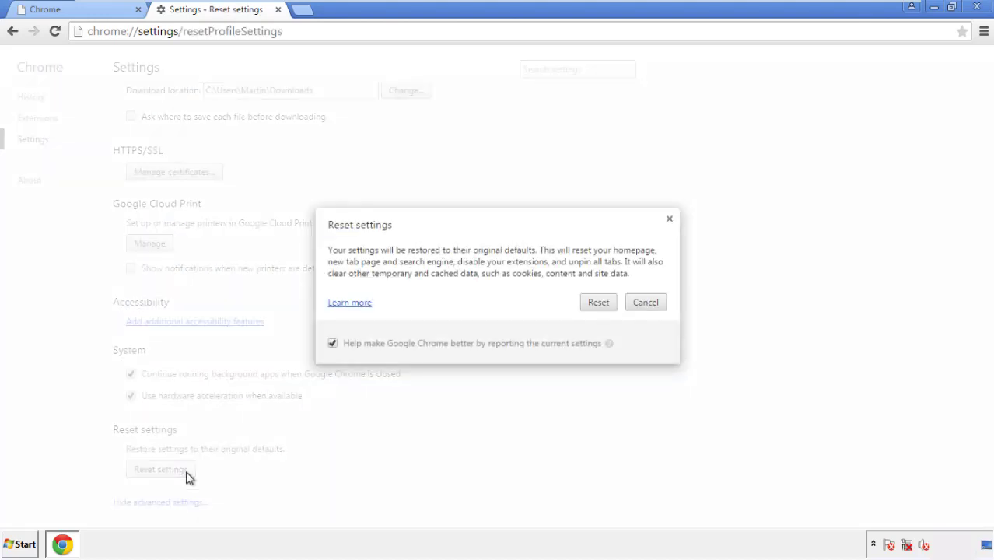
{"action": "left_click", "coordinate": [599, 303]}
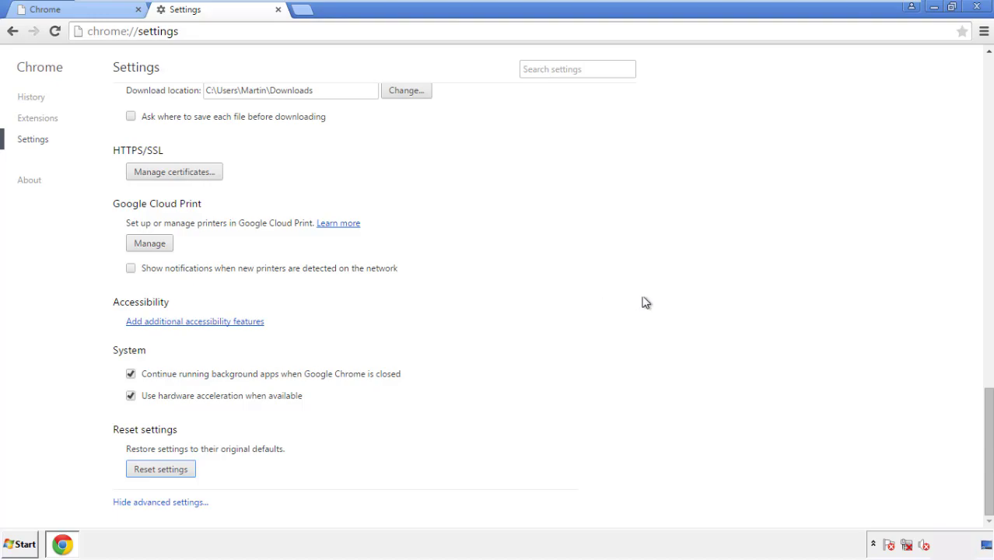
{"action": "left_click", "coordinate": [976, 7]}
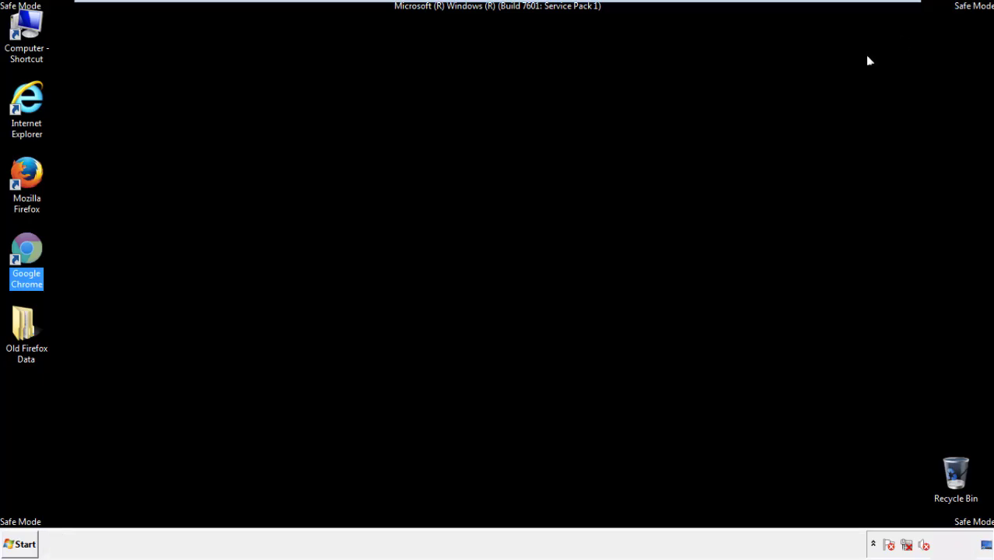
Step: Launch Firefox, remove the Search Mine extension in the Add-ons Manager, and close Firefox
{"action": "left_click", "coordinate": [536, 251]}
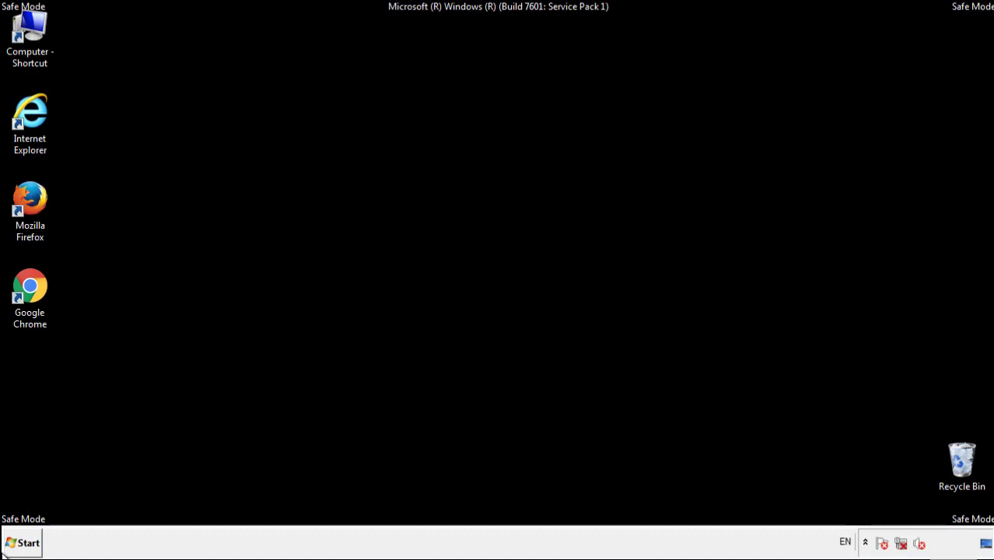
{"action": "double_click", "coordinate": [39, 193]}
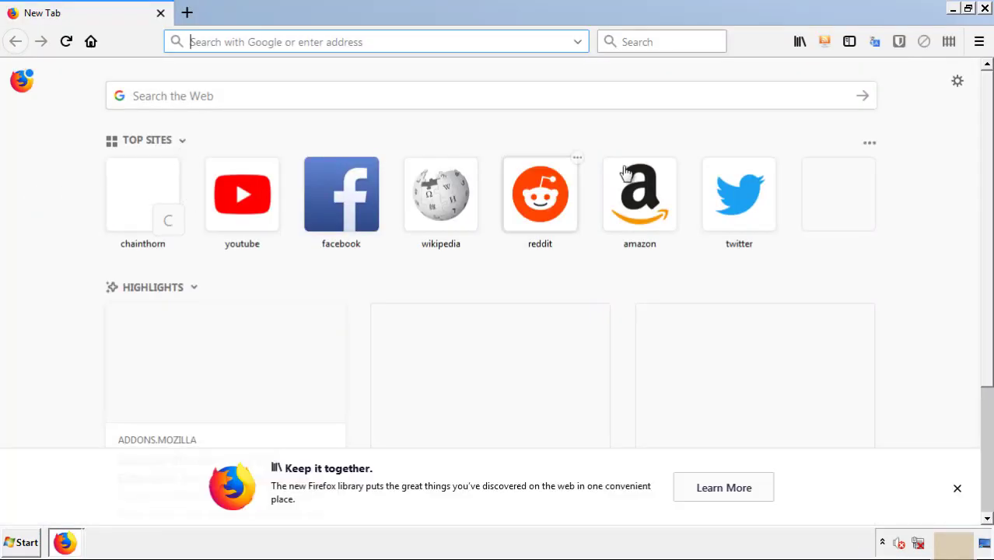
{"action": "left_click", "coordinate": [979, 41]}
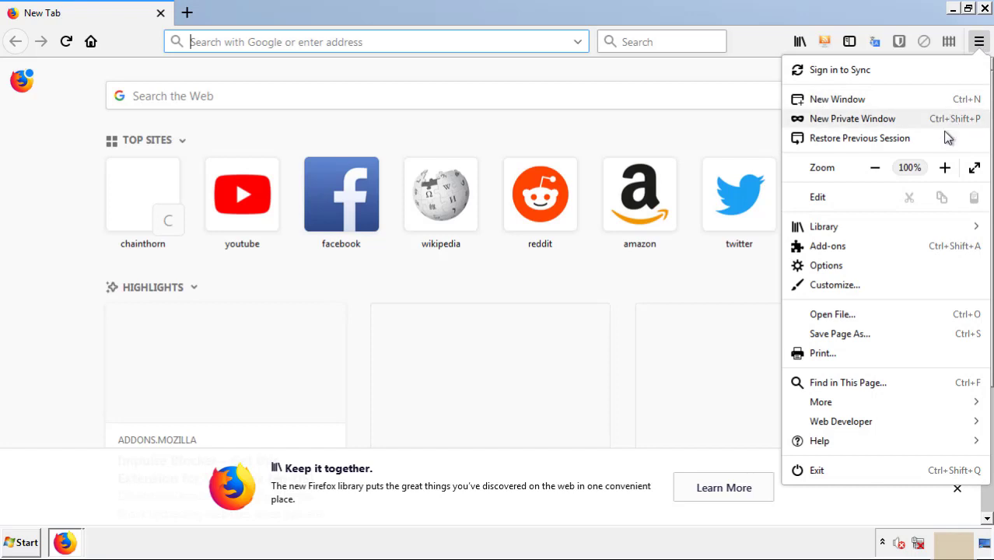
{"action": "left_click", "coordinate": [916, 251]}
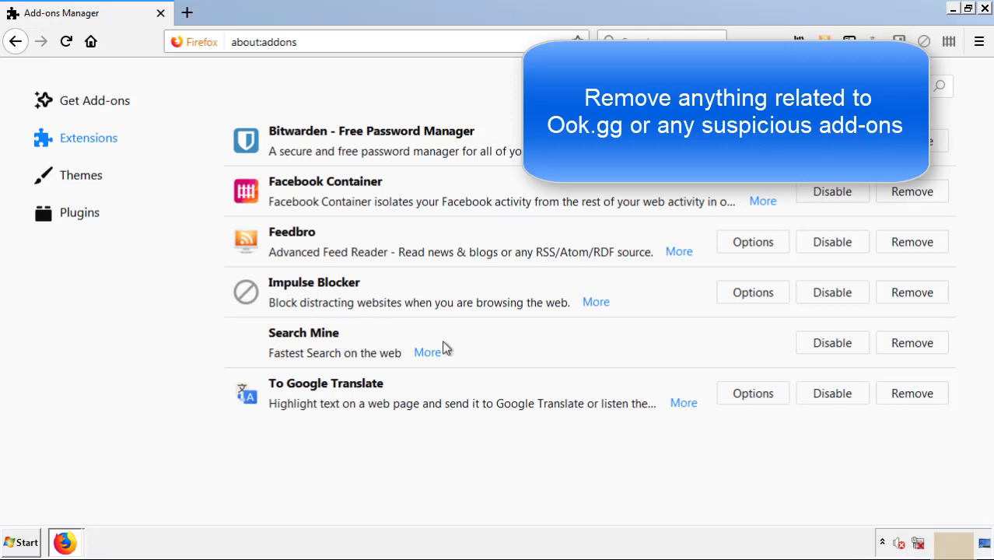
{"action": "left_click", "coordinate": [910, 350]}
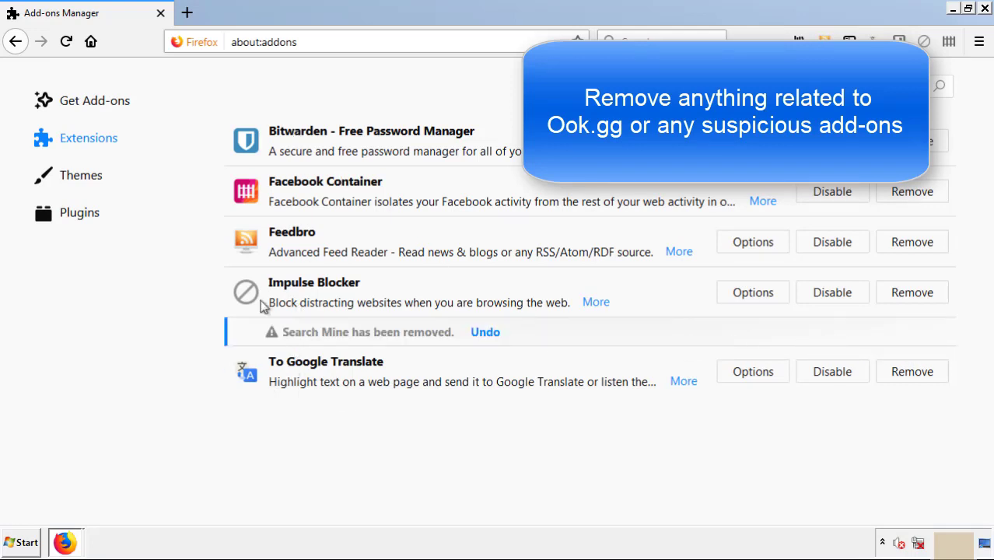
{"action": "left_click", "coordinate": [985, 8]}
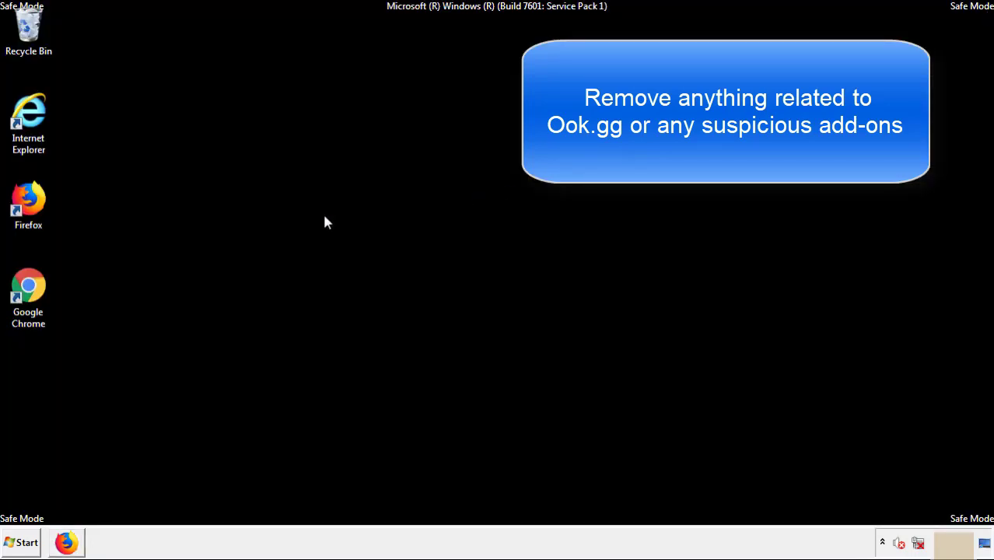
Step: Launch Chrome and remove the Search Mine extension from the Extensions page, confirming the removal
{"action": "double_click", "coordinate": [26, 302]}
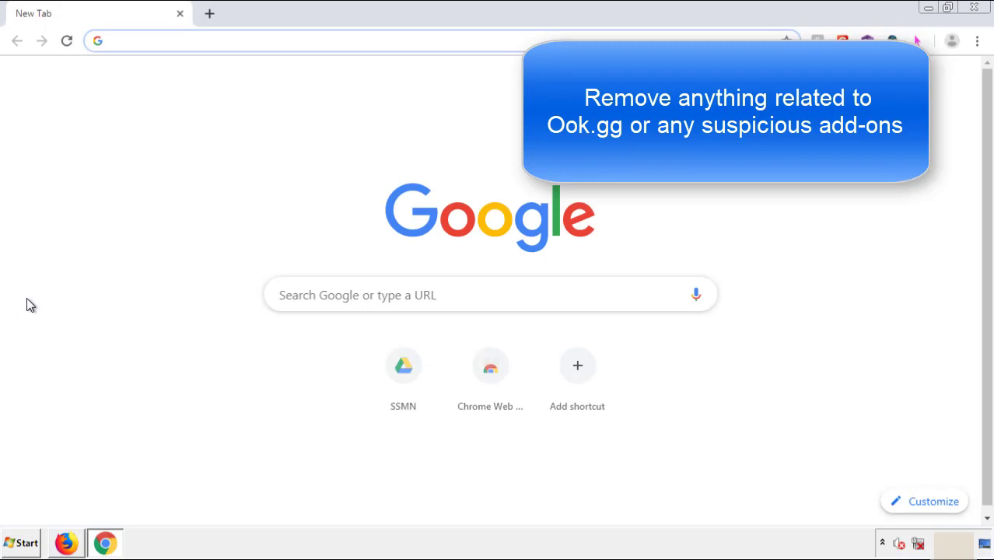
{"action": "left_click", "coordinate": [977, 41]}
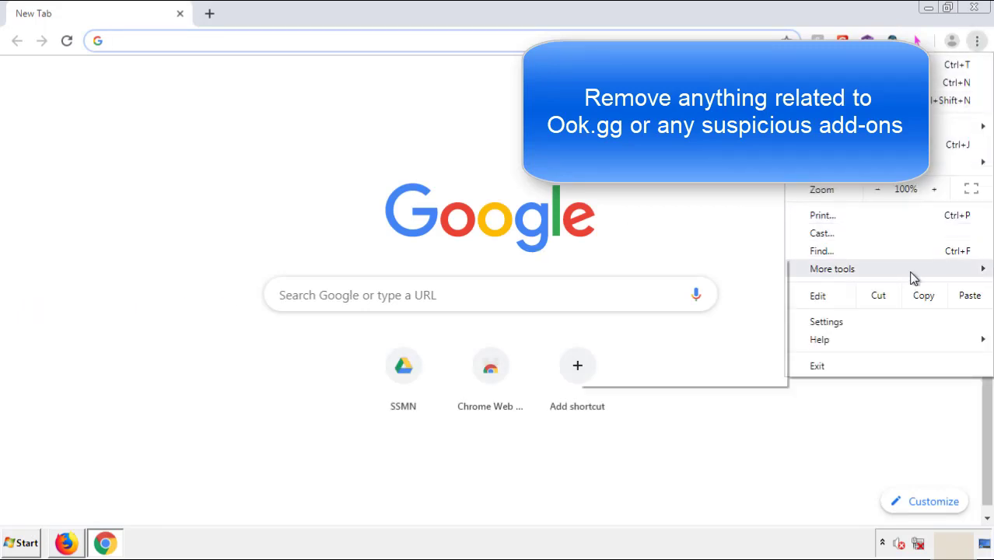
{"action": "mouse_move", "coordinate": [892, 273]}
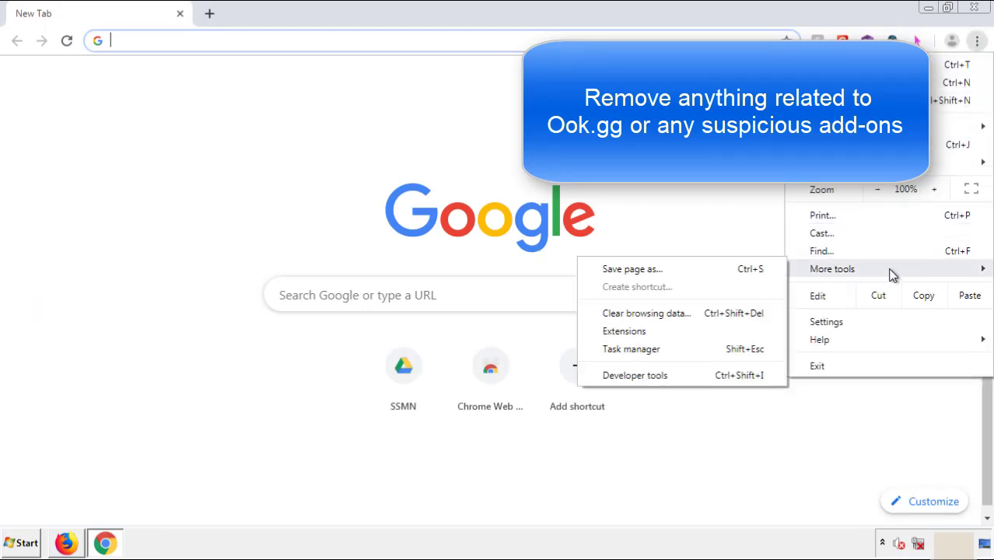
{"action": "left_click", "coordinate": [632, 330]}
{"action": "scroll", "coordinate": [279, 260], "scroll_direction": "down", "scroll_amount": 10}
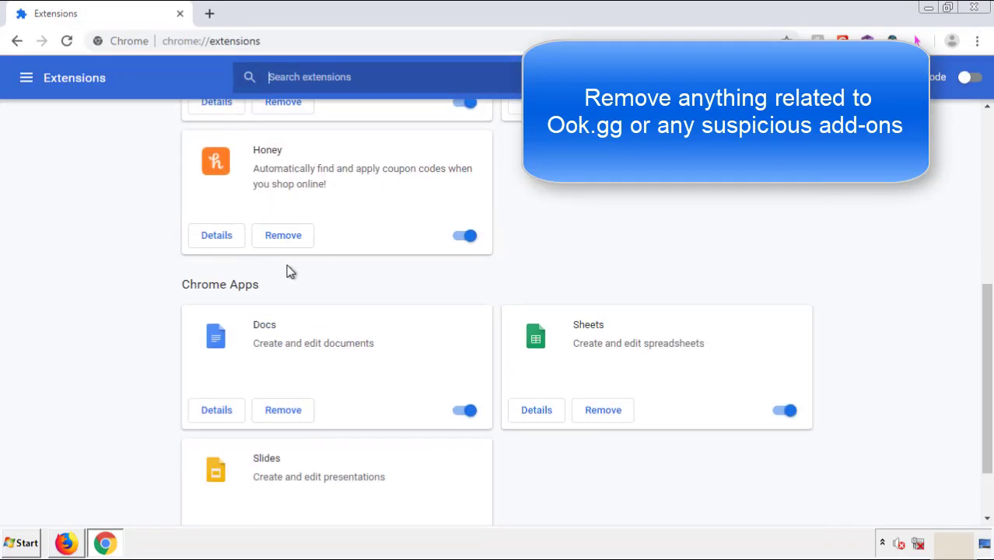
{"action": "scroll", "coordinate": [375, 285], "scroll_direction": "up", "scroll_amount": 10}
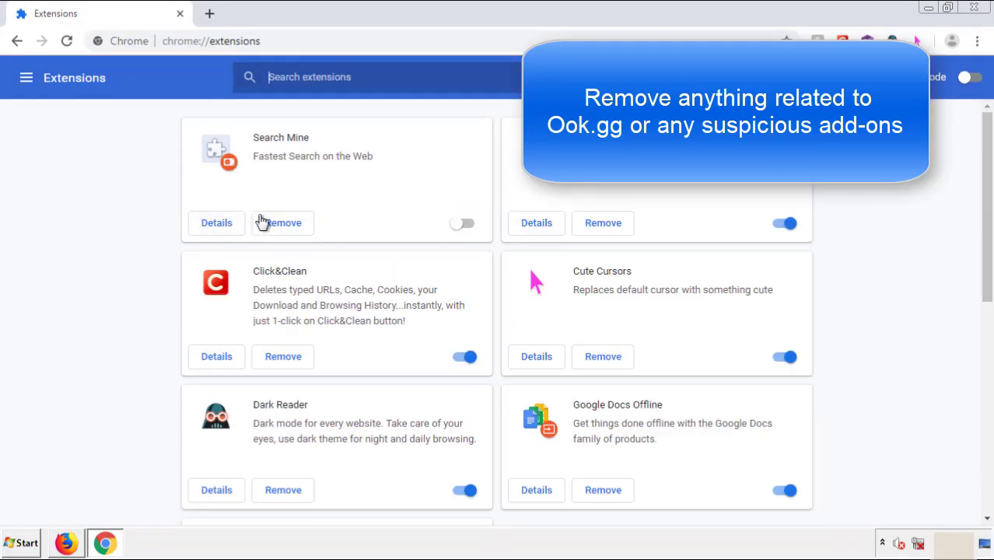
{"action": "left_click", "coordinate": [282, 230]}
{"action": "key", "text": "Return"}
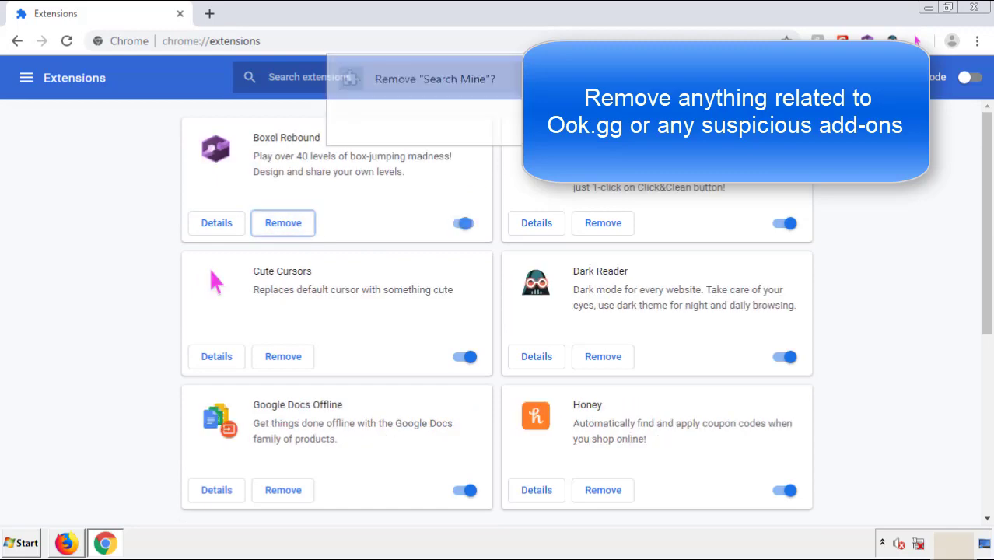
Step: Close Google Chrome, then choose Restart from the Start menu's Shut down options to exit Safe Mode
{"action": "left_click", "coordinate": [977, 7]}
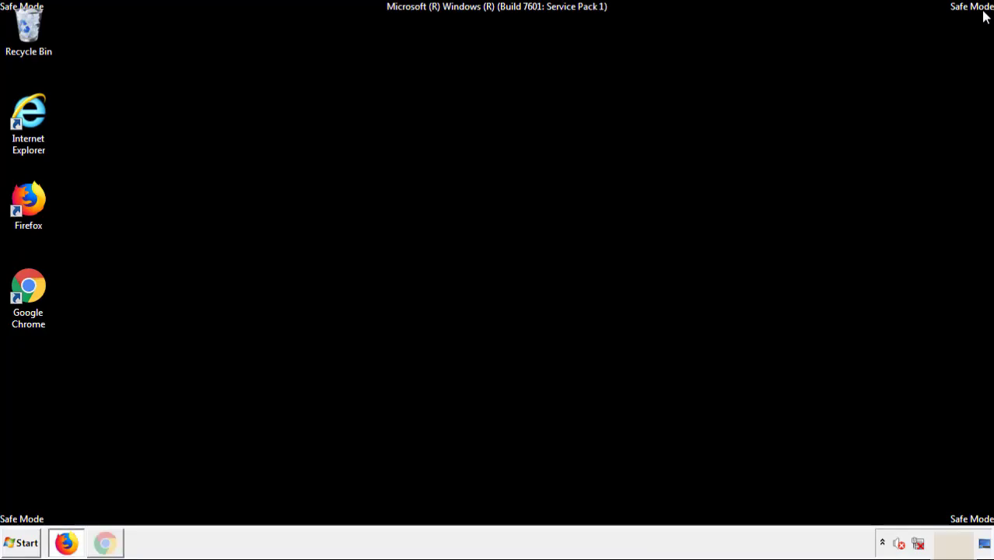
{"action": "left_click", "coordinate": [26, 547]}
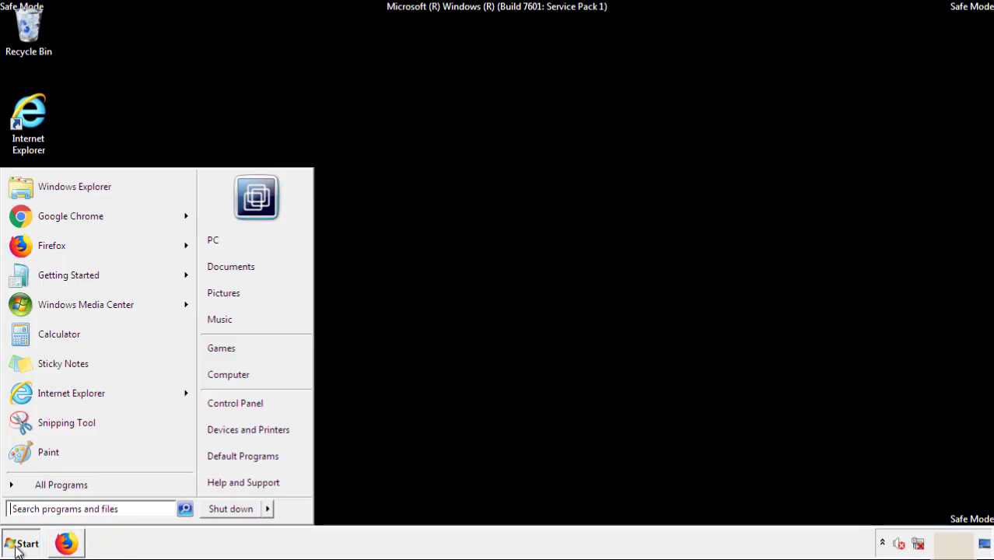
{"action": "left_click", "coordinate": [269, 510]}
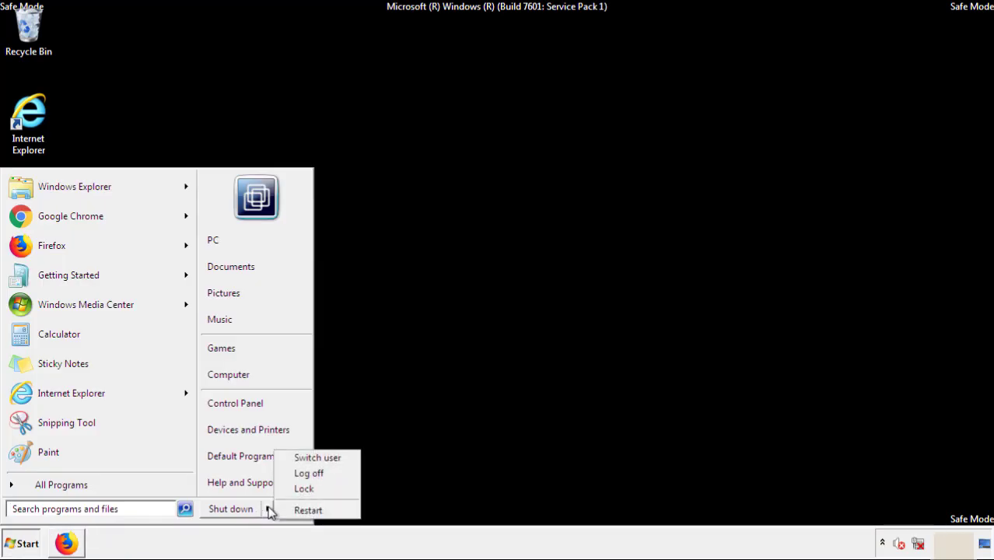
{"action": "left_click", "coordinate": [307, 509]}
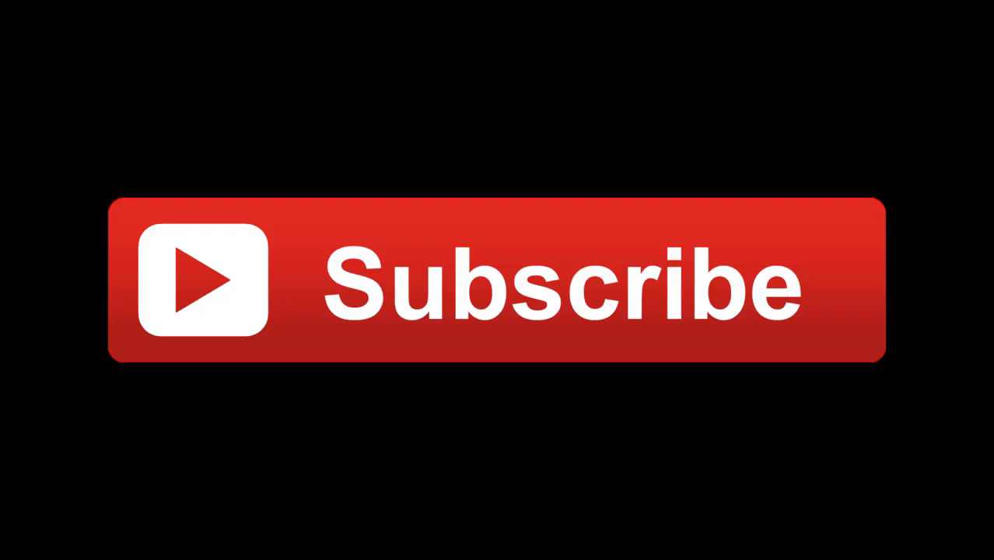